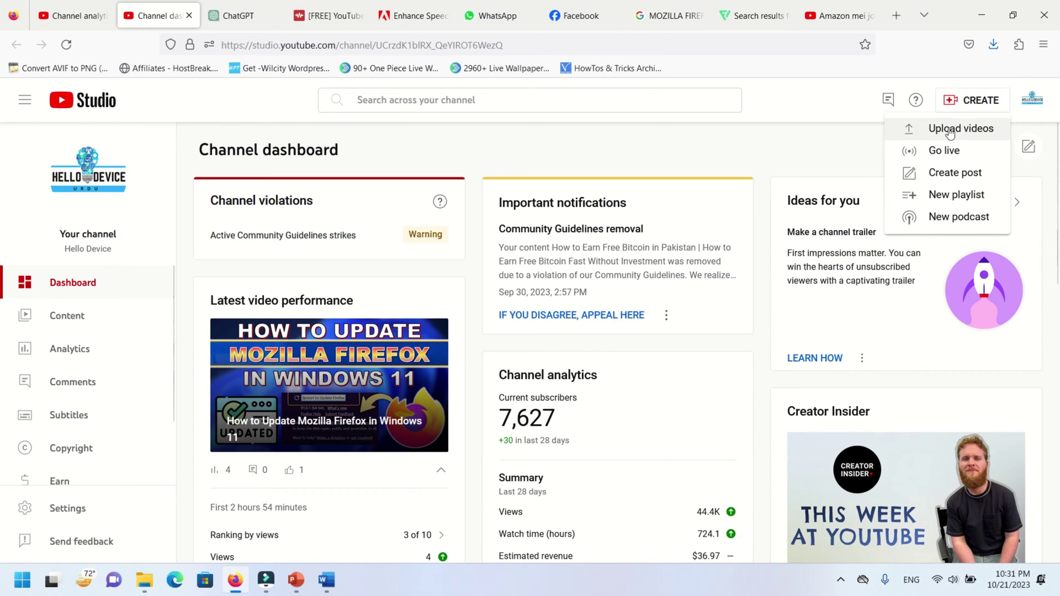
- Start a video upload and choose the first recording file in the Output folder
click(951, 129)
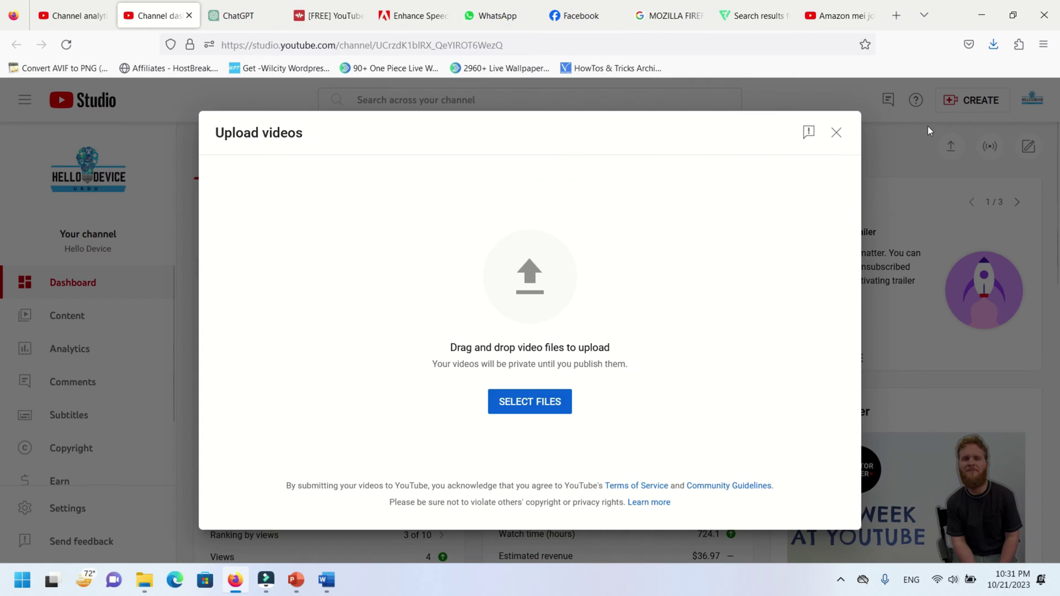
click(526, 403)
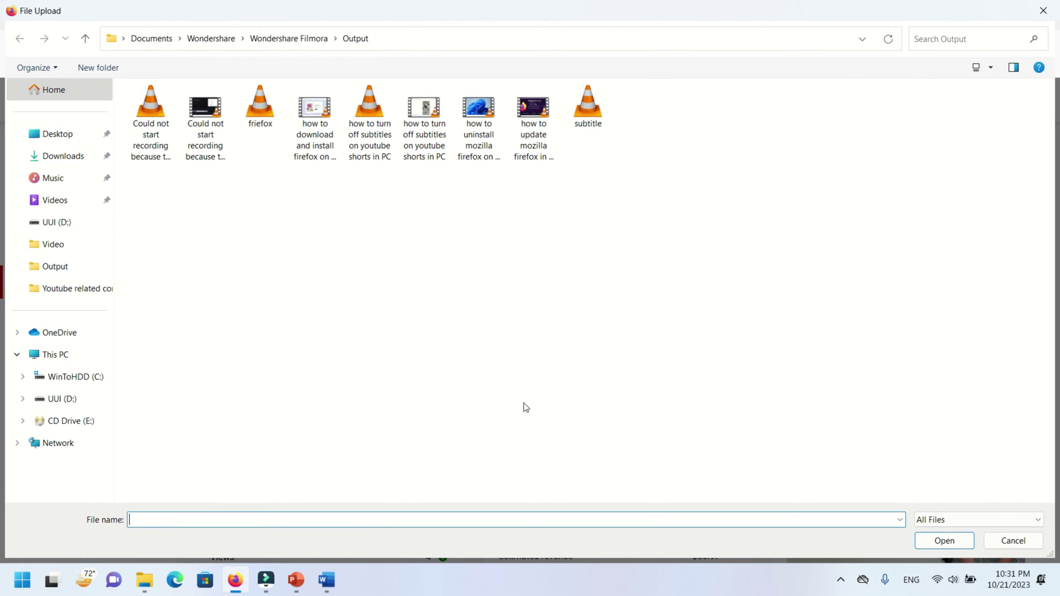
click(151, 123)
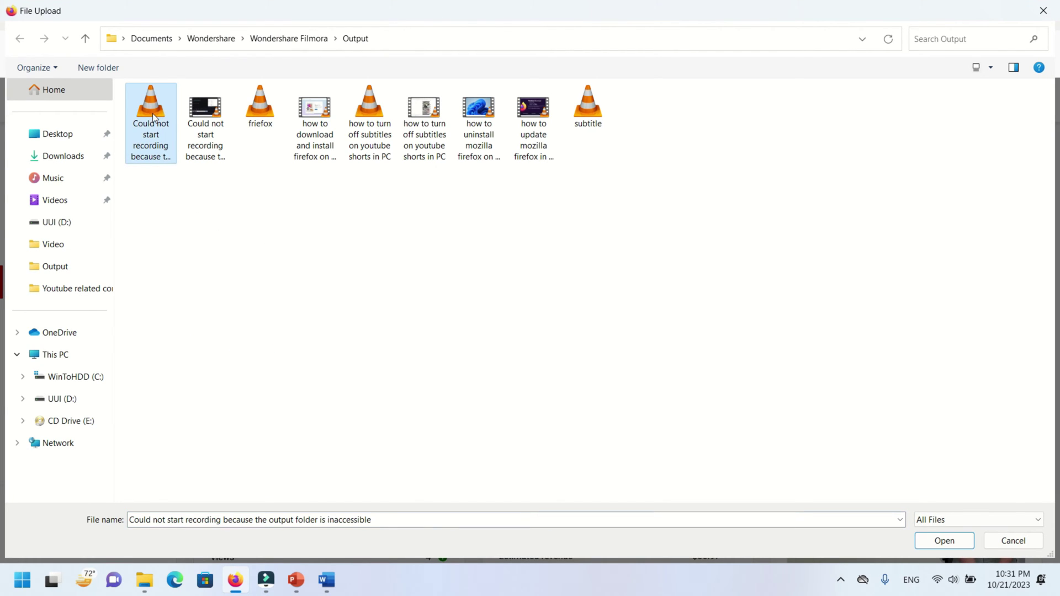
click(945, 540)
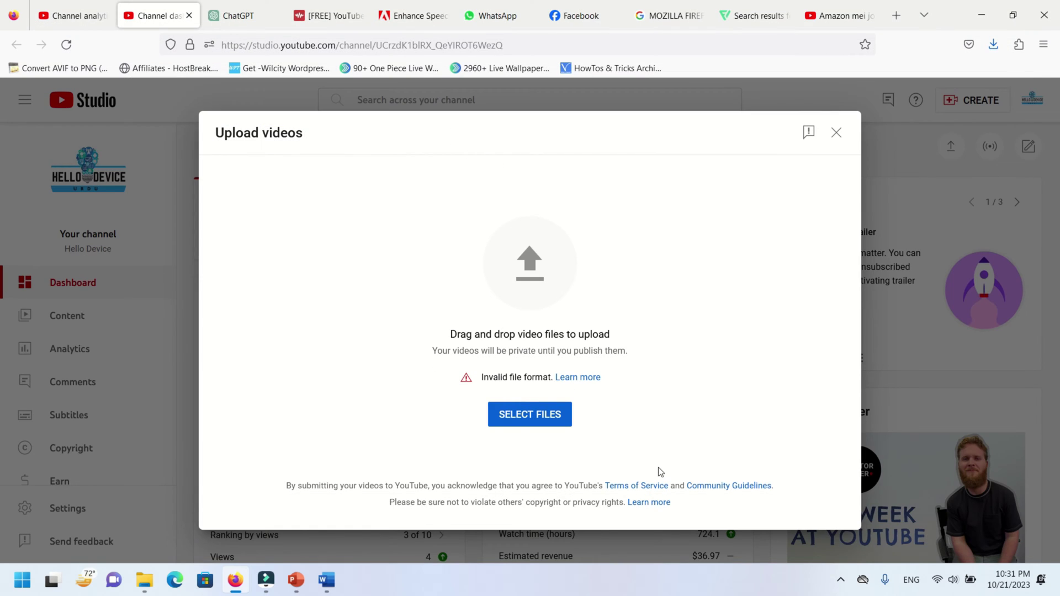
drag(479, 378, 552, 379)
click(408, 393)
drag(480, 378, 547, 378)
click(628, 388)
- Reopen the file browser and check the first recording's Properties, confirming it is an .mp3 file
click(536, 416)
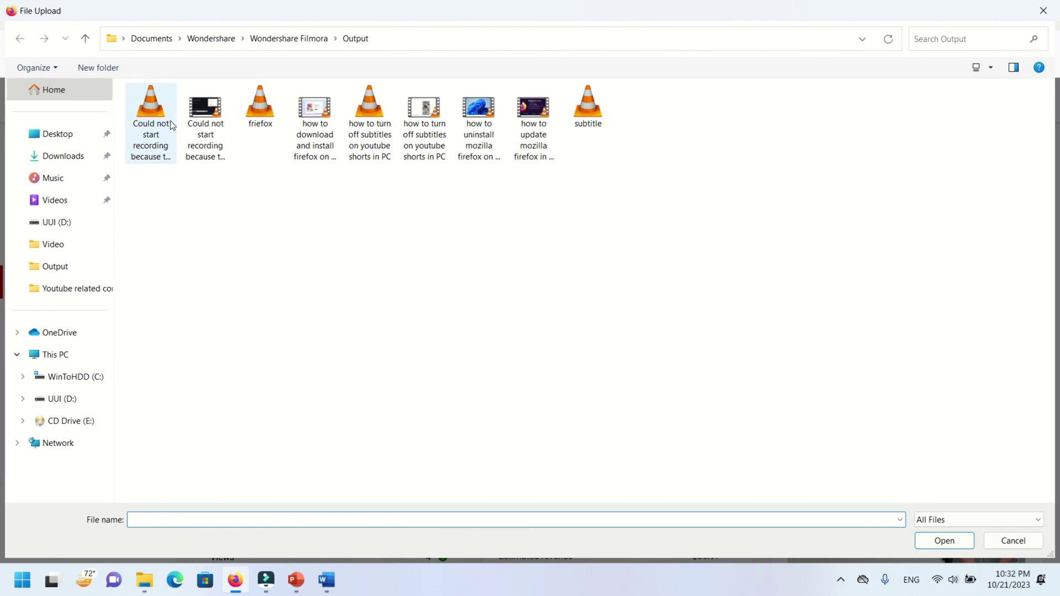
click(152, 120)
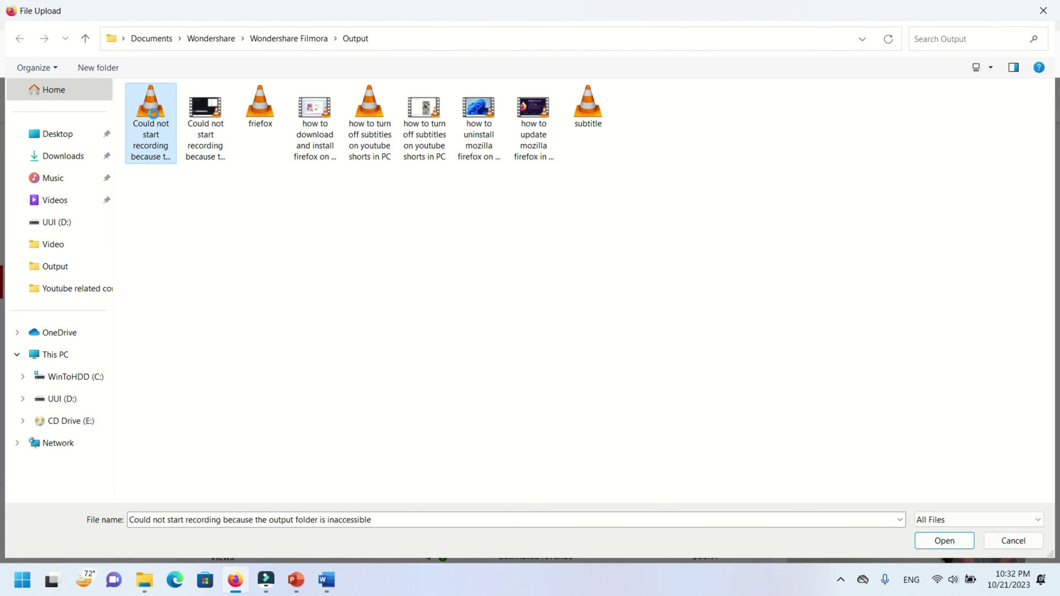
right_click(154, 116)
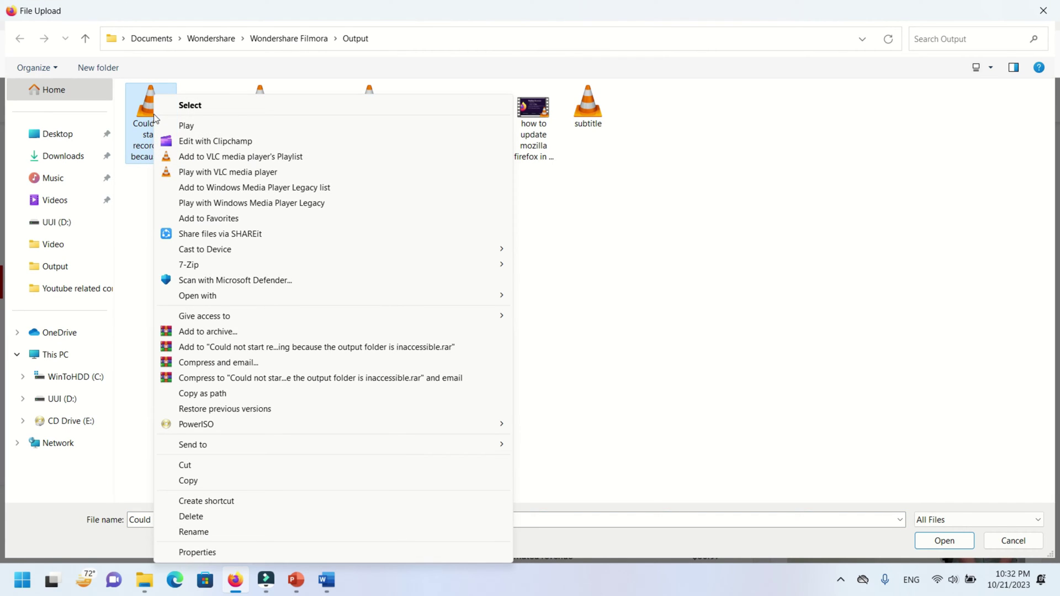
click(198, 553)
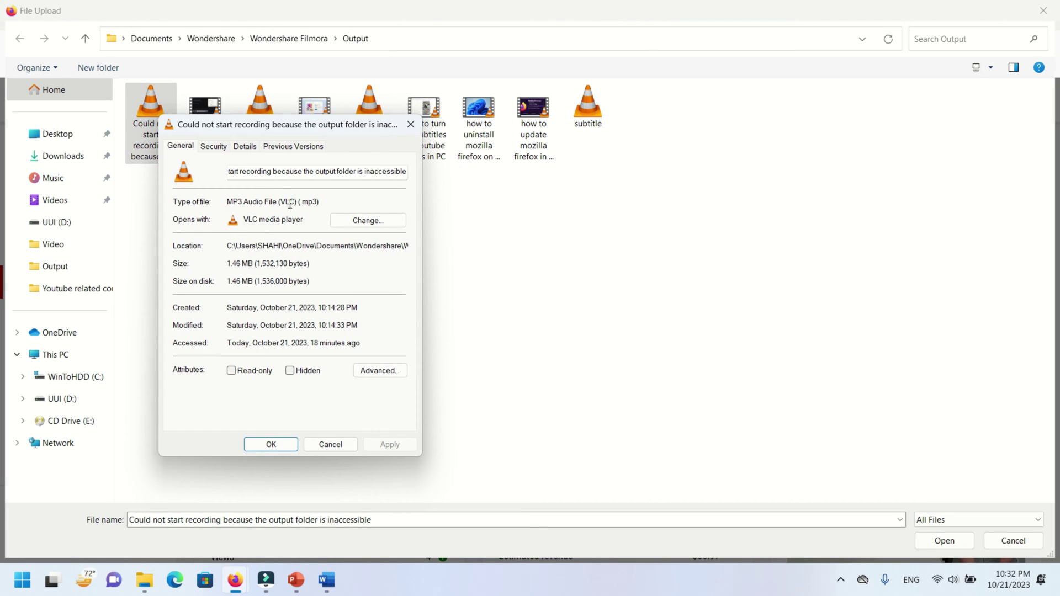
mouse_move(301, 201)
mouse_down()
mouse_move(321, 201)
mouse_move(300, 201)
mouse_up()
click(322, 201)
click(321, 202)
click(330, 445)
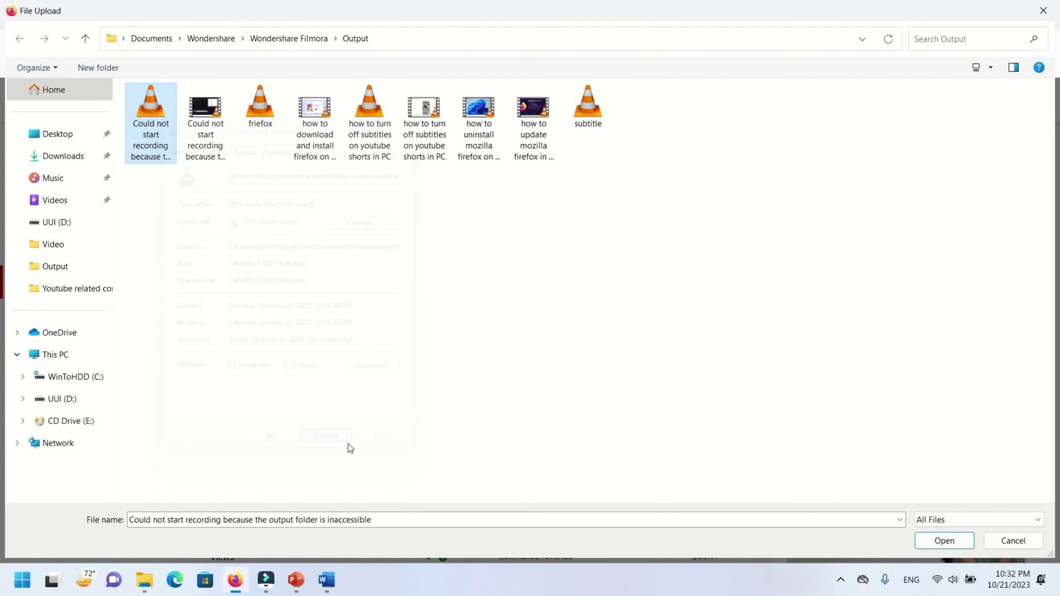
- Check the second recording's Properties to confirm its file type is .mp4 video
click(206, 125)
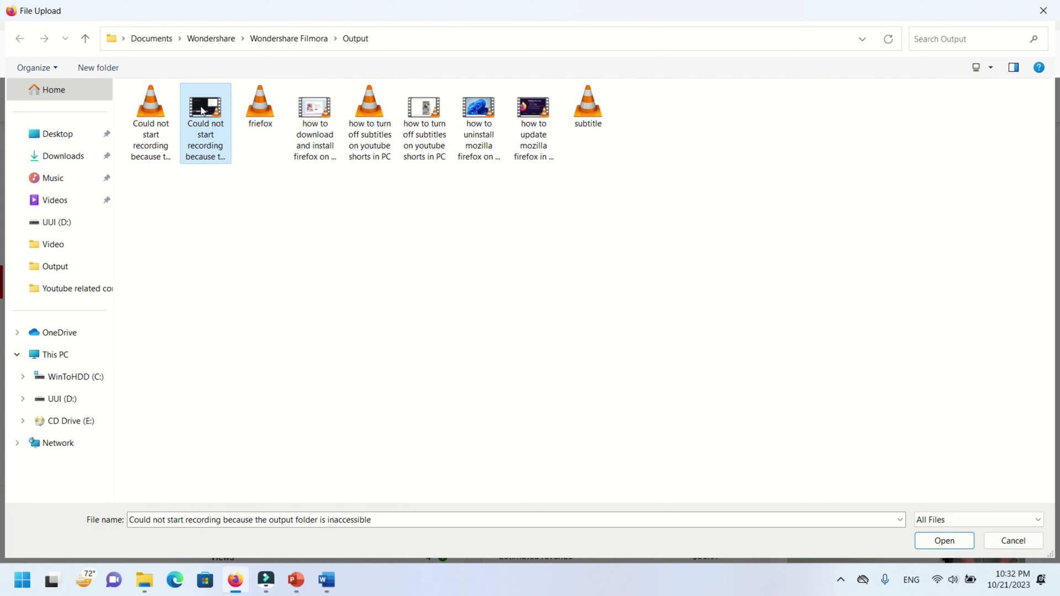
right_click(205, 125)
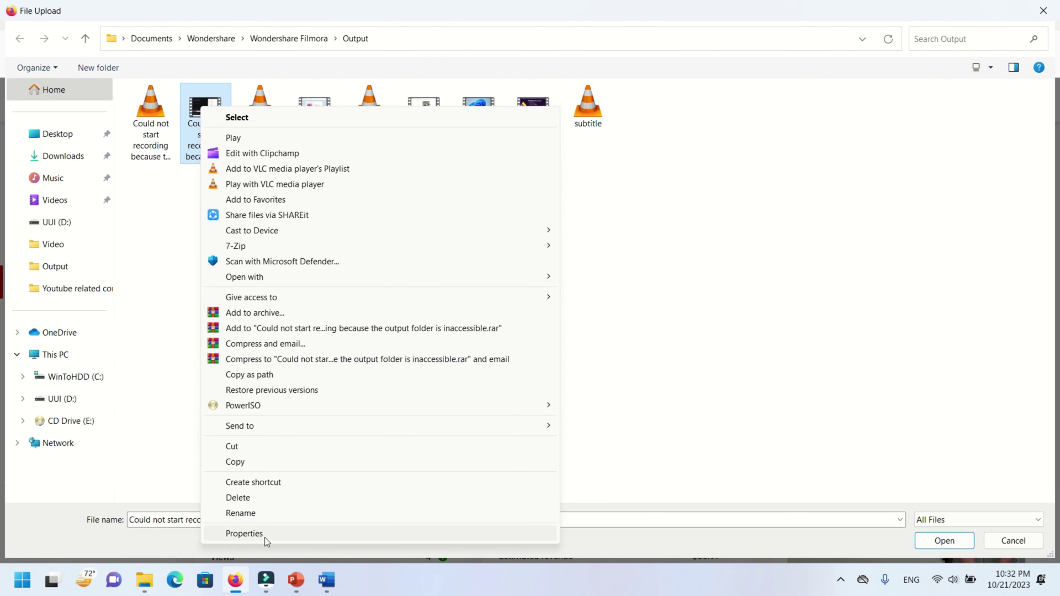
click(244, 534)
drag(348, 195, 358, 197)
click(370, 194)
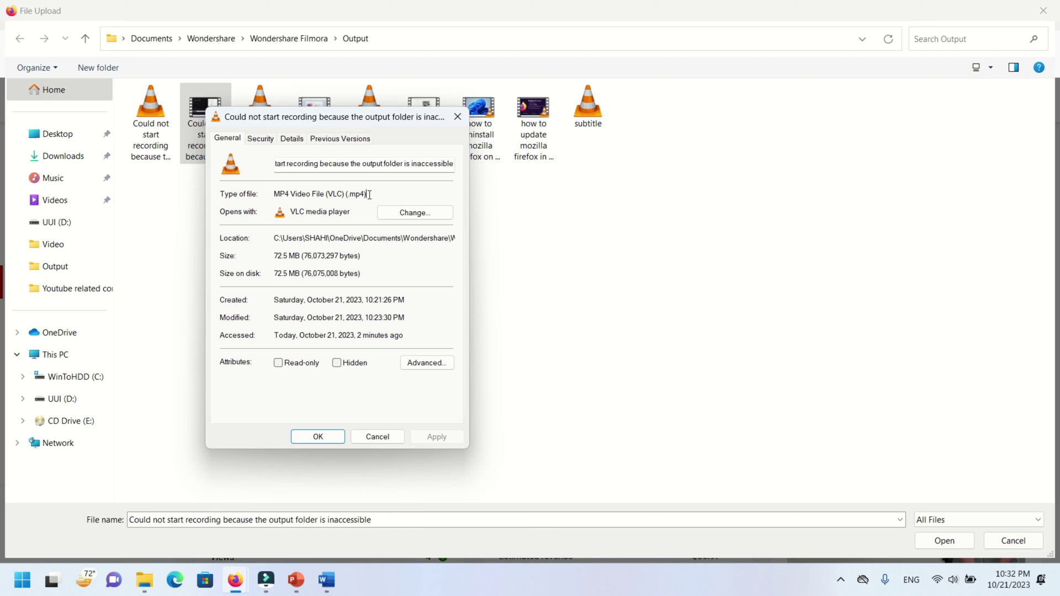
click(318, 436)
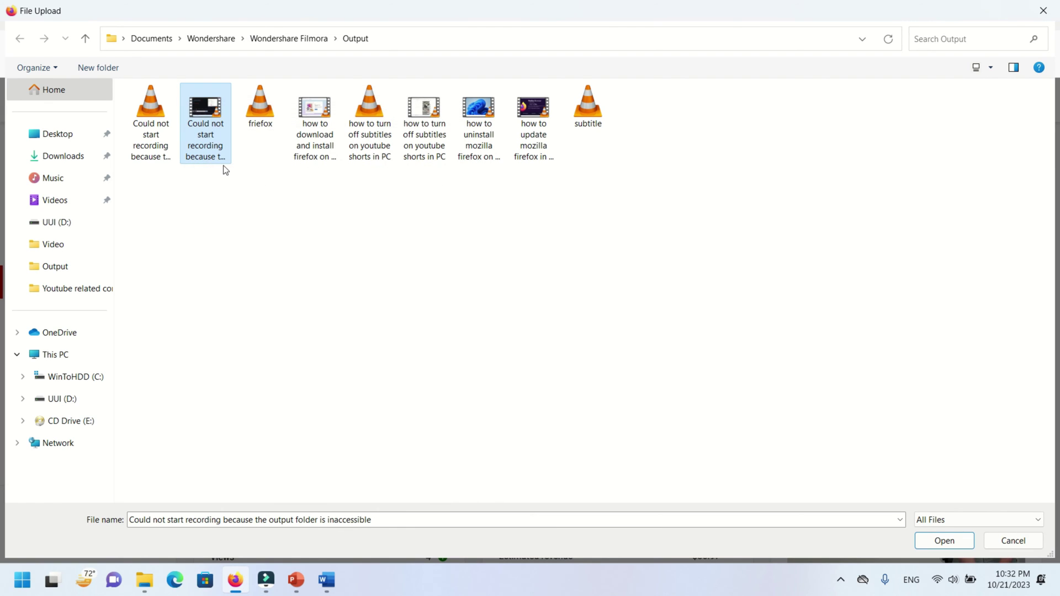
- Submit the second recording, the MP4 video, for upload to YouTube
click(944, 541)
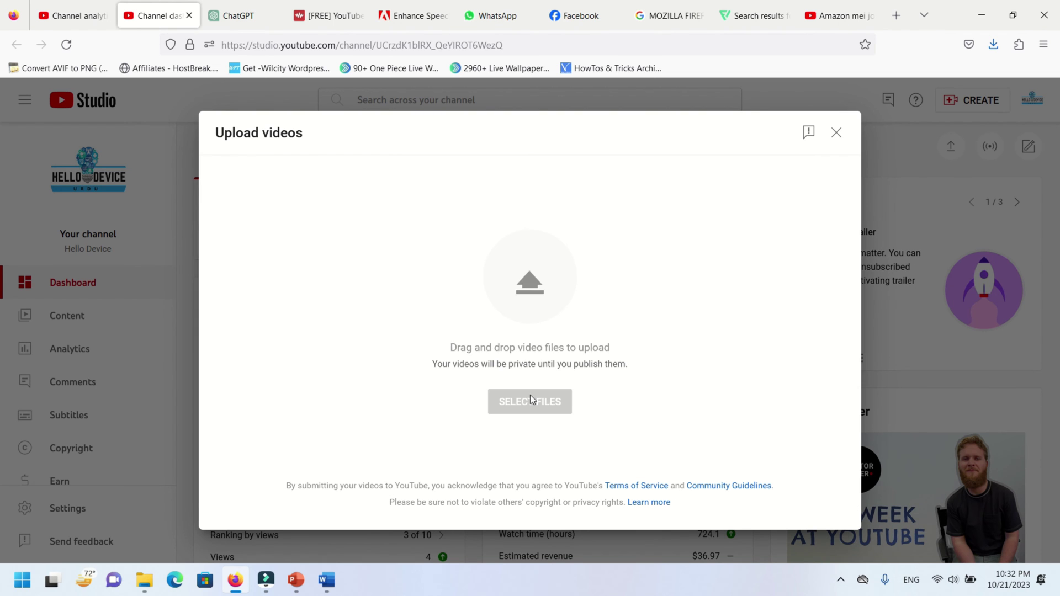